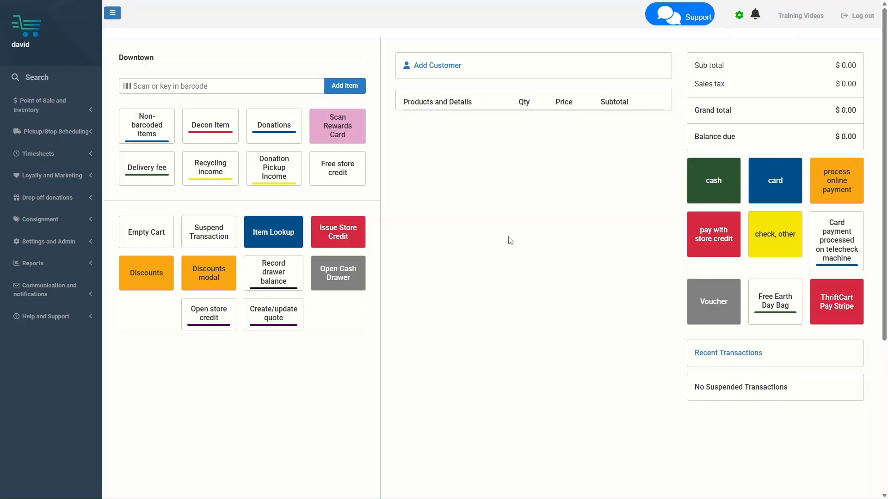
# Expand the Settings and Admin section in the sidebar
pyautogui.click(88, 245)
# Start adding a new button to register 1's Payments zone
pyautogui.click(56, 337)
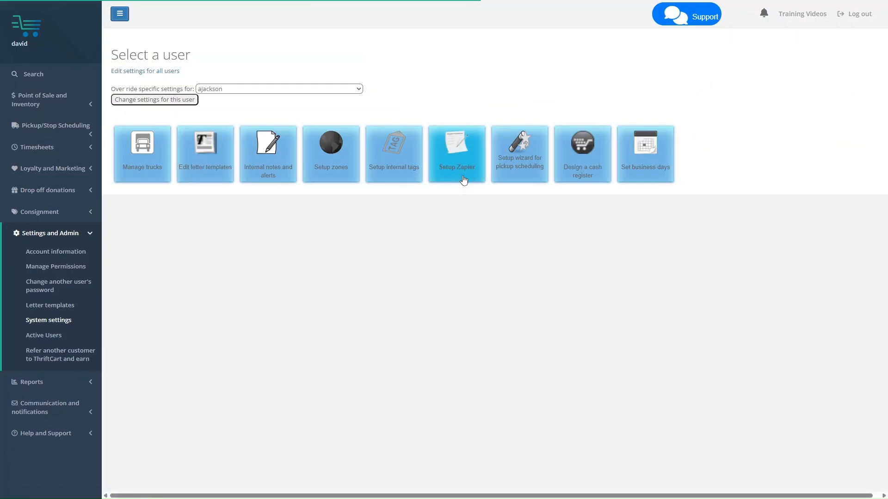
pyautogui.click(538, 171)
pyautogui.click(135, 162)
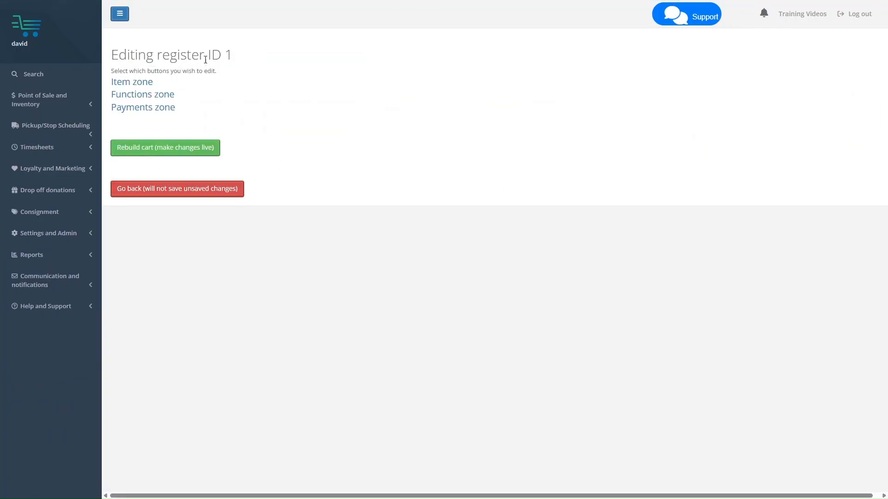
pyautogui.click(141, 111)
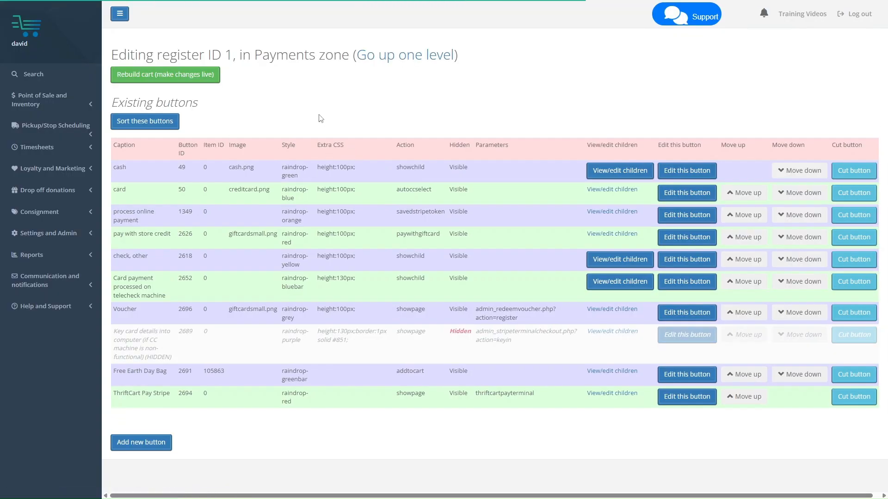
pyautogui.click(168, 441)
pyautogui.scroll(-7, 298, 265)
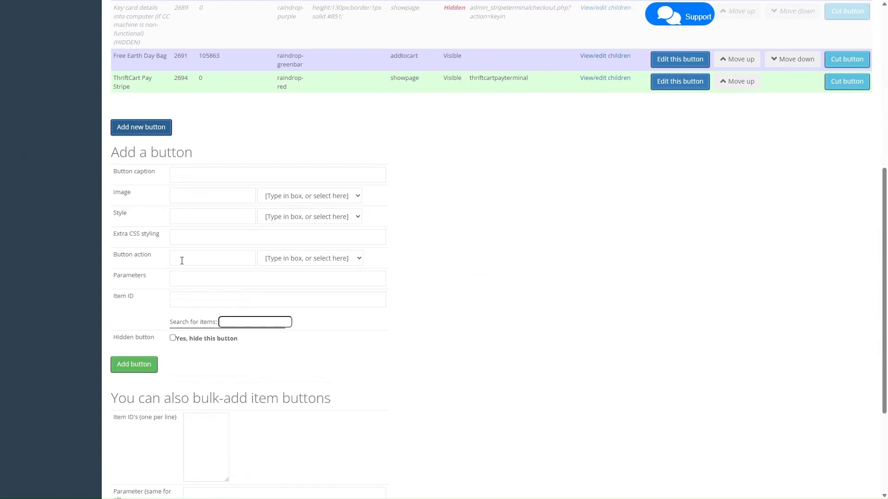
# Add a raindrop-purple 'Create/update invoice' button with the create/update invoice action
pyautogui.click(303, 262)
pyautogui.scroll(-6, 321, 231)
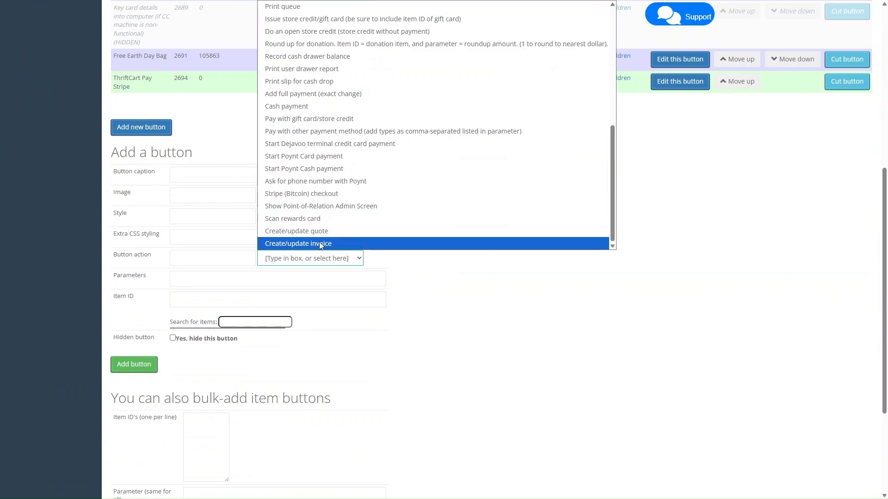
pyautogui.click(322, 244)
pyautogui.click(196, 175)
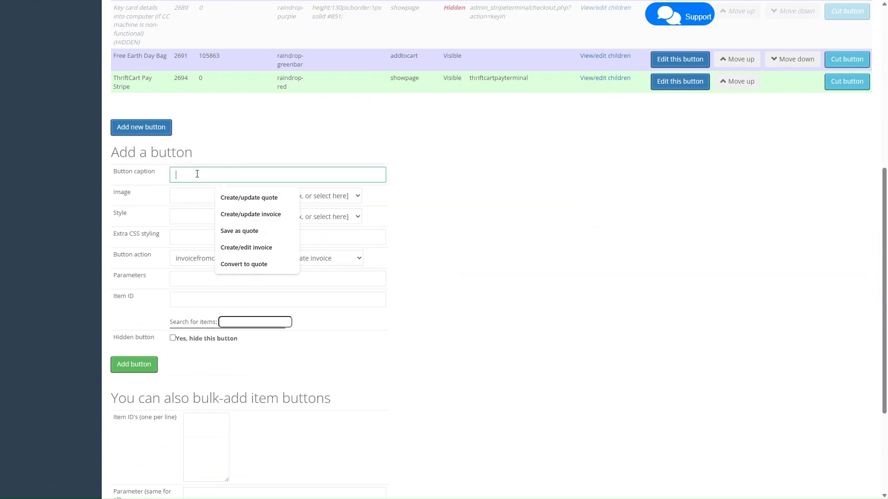
pyautogui.click(282, 213)
pyautogui.click(292, 221)
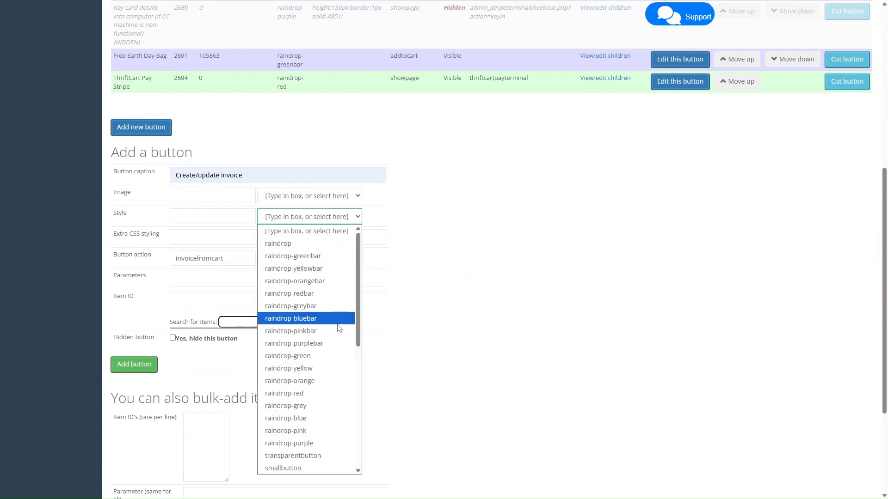
pyautogui.click(314, 443)
pyautogui.click(134, 365)
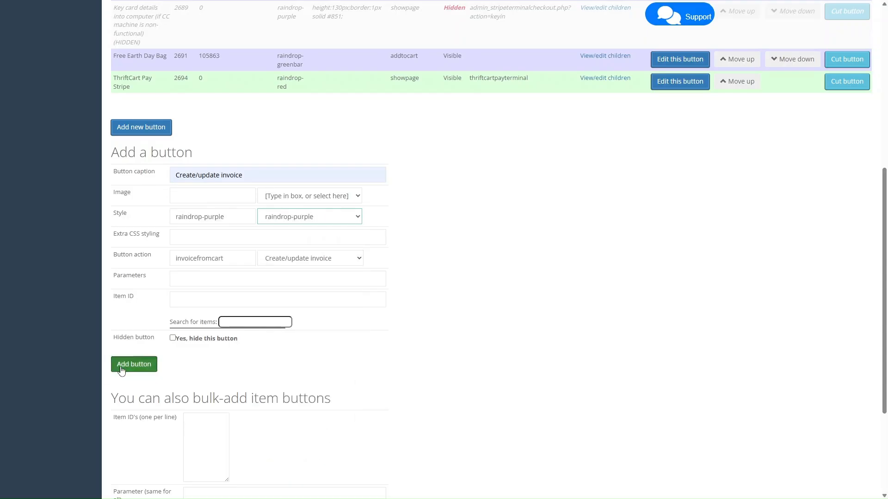
# Rebuild the cart so the change goes live and return to the Cash Register
pyautogui.click(166, 75)
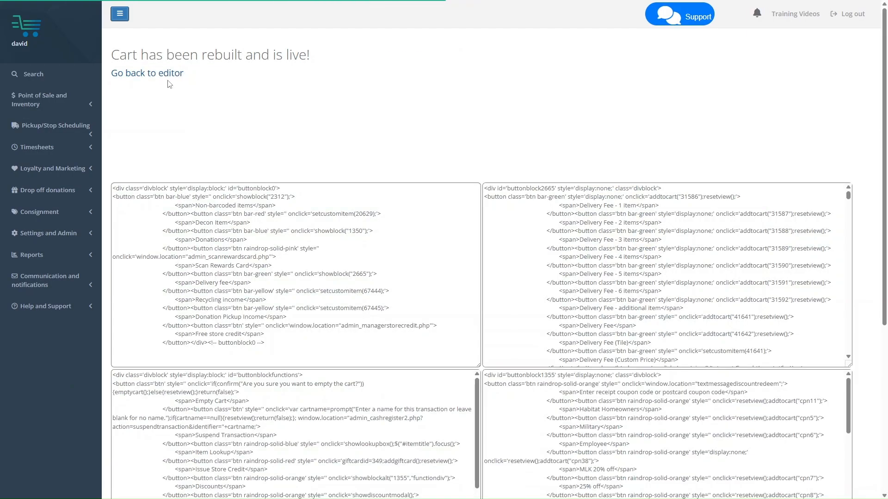
pyautogui.click(42, 100)
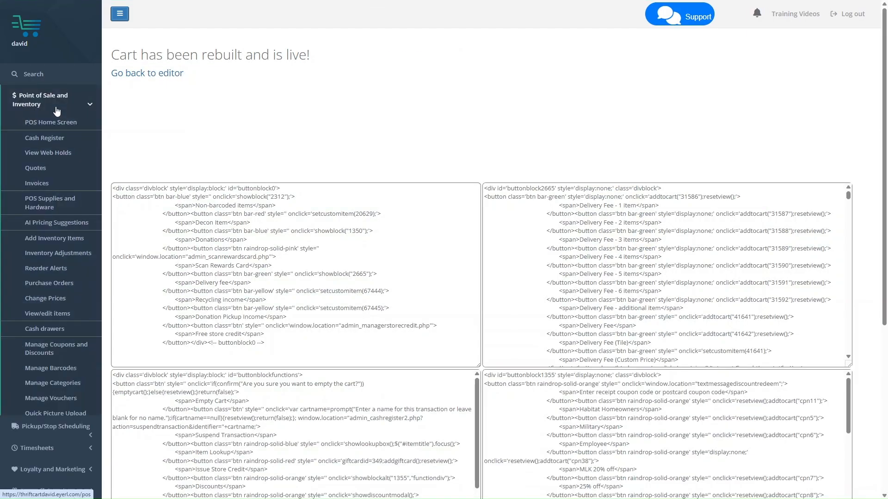
pyautogui.click(41, 138)
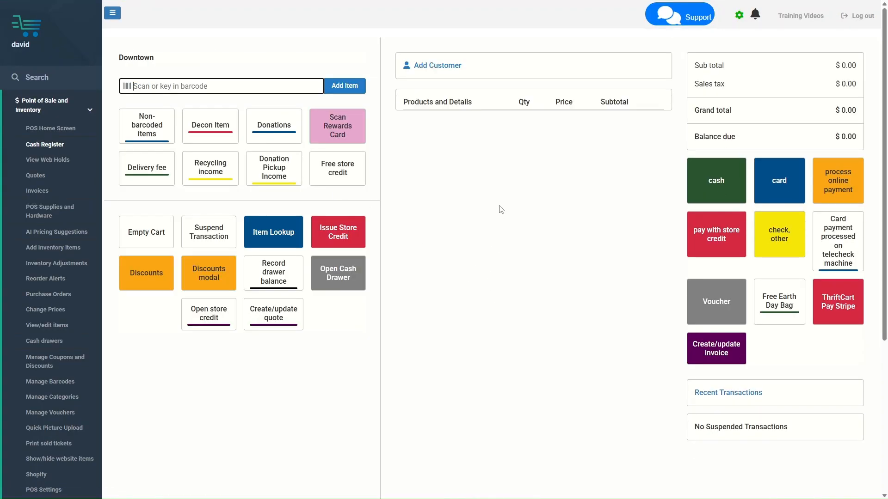
# Add a plain hollow core interior door at $30.00 to the cart
pyautogui.click(140, 130)
pyautogui.click(275, 134)
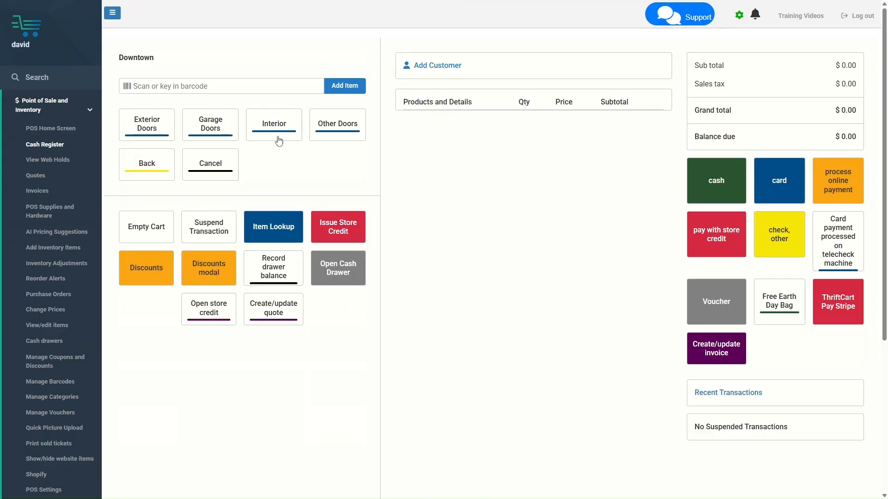
pyautogui.click(276, 136)
pyautogui.click(149, 175)
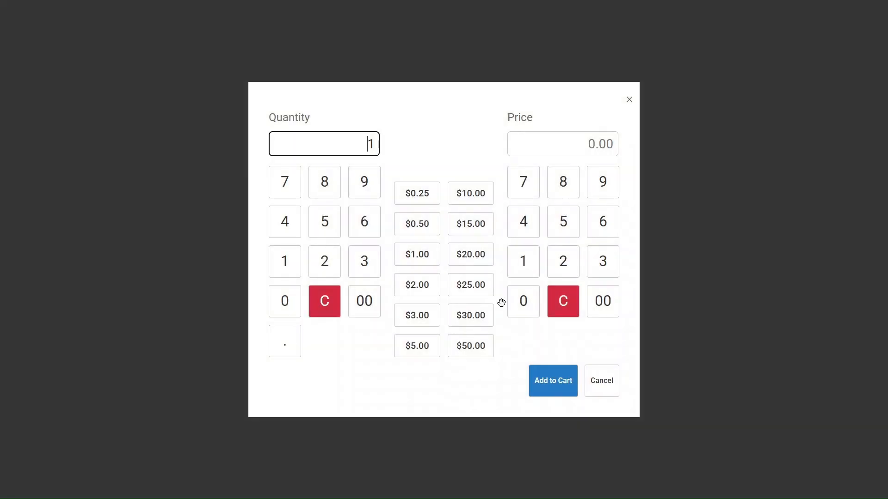
pyautogui.click(471, 318)
# Add four 4 hole hinges at $0.50 each from door hardware
pyautogui.click(147, 129)
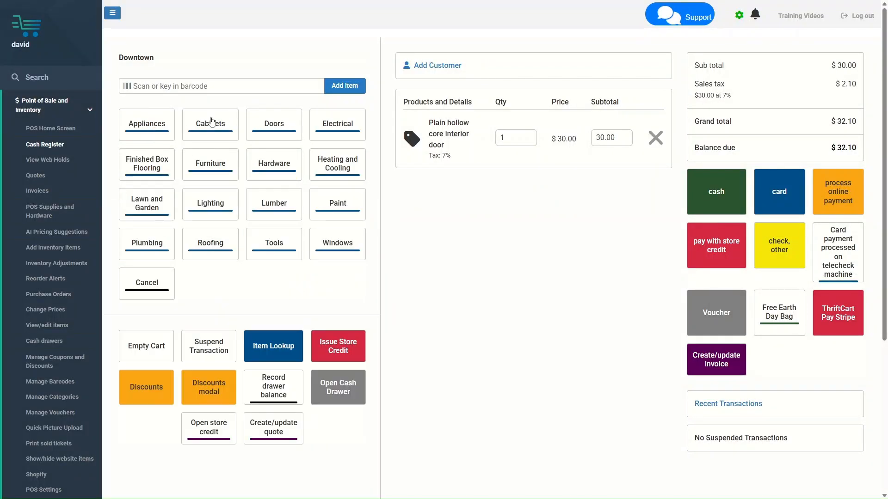
pyautogui.click(282, 180)
pyautogui.click(210, 134)
pyautogui.click(211, 147)
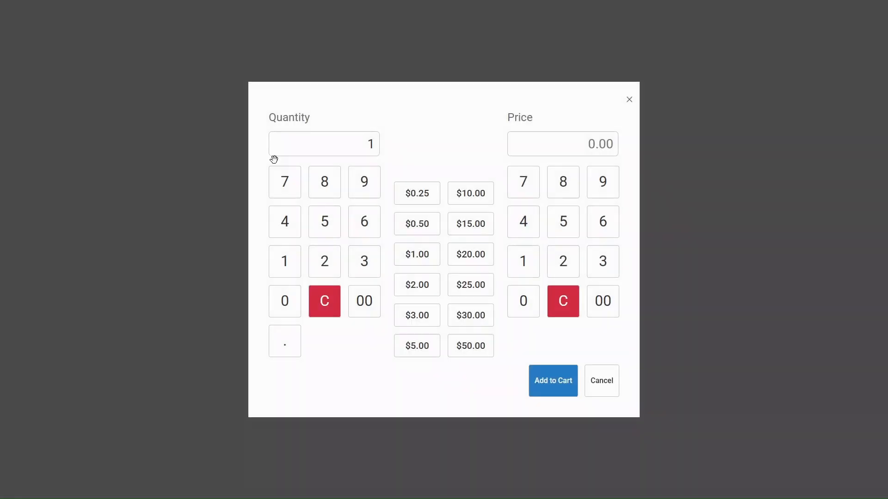
pyautogui.write('4')
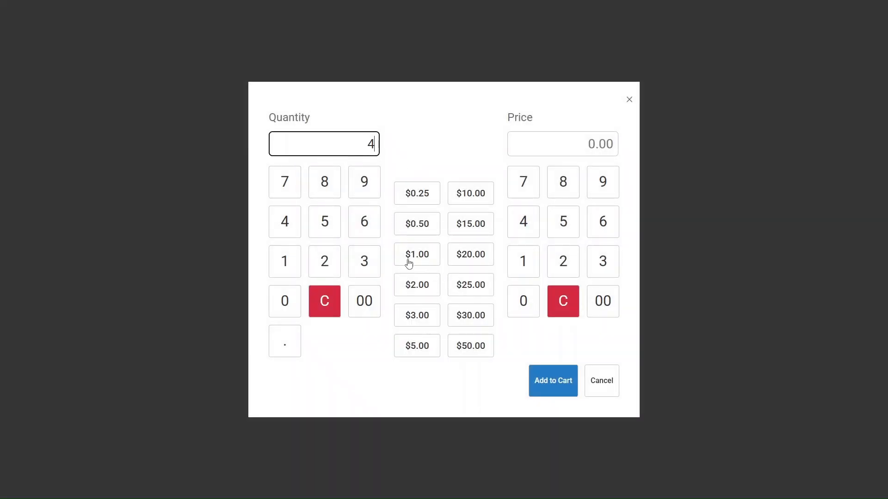
pyautogui.click(418, 228)
# Add a cordless drill from power tools at $30.00
pyautogui.click(169, 132)
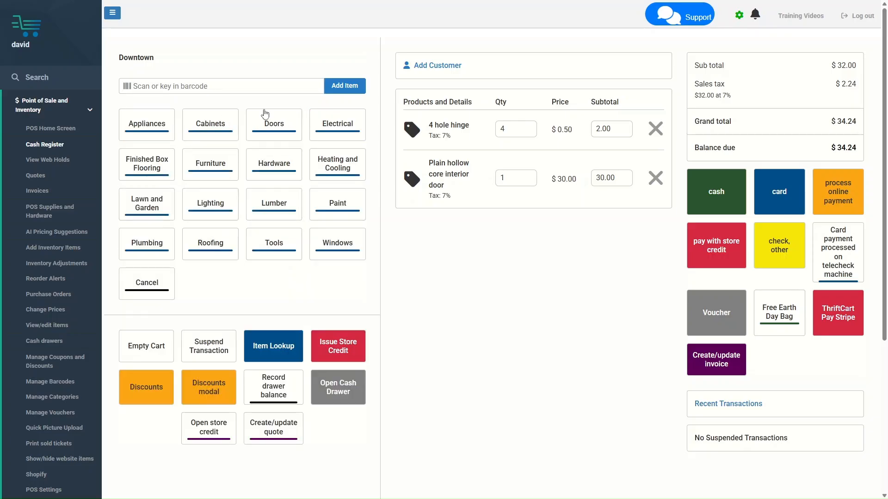
pyautogui.click(270, 240)
pyautogui.click(217, 128)
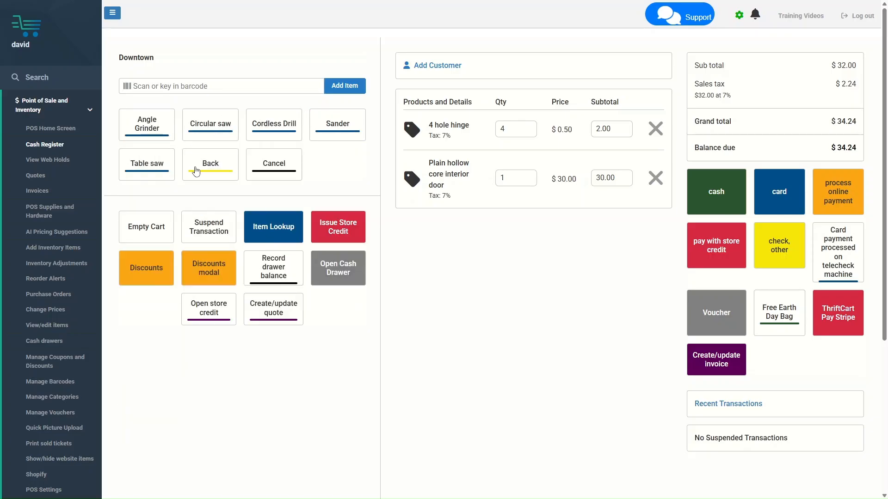
pyautogui.click(290, 130)
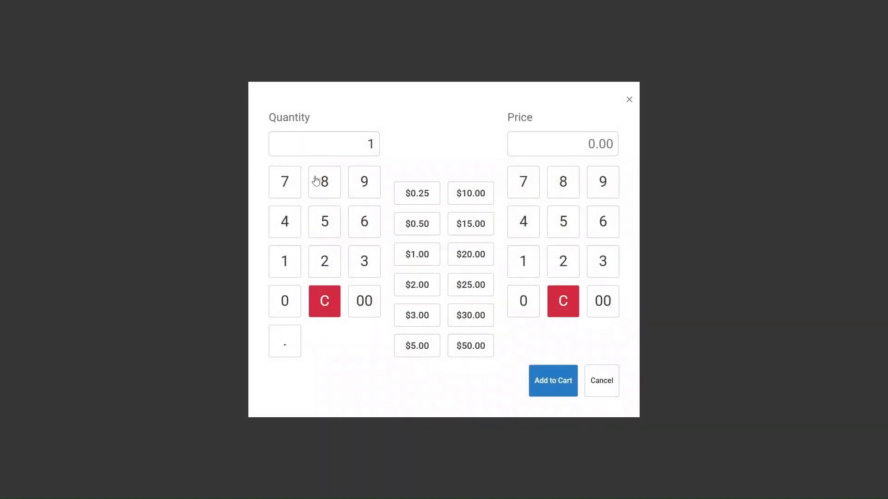
pyautogui.click(467, 313)
# Apply the 10% tool discount to the drill and create an invoice from the cart
pyautogui.click(215, 281)
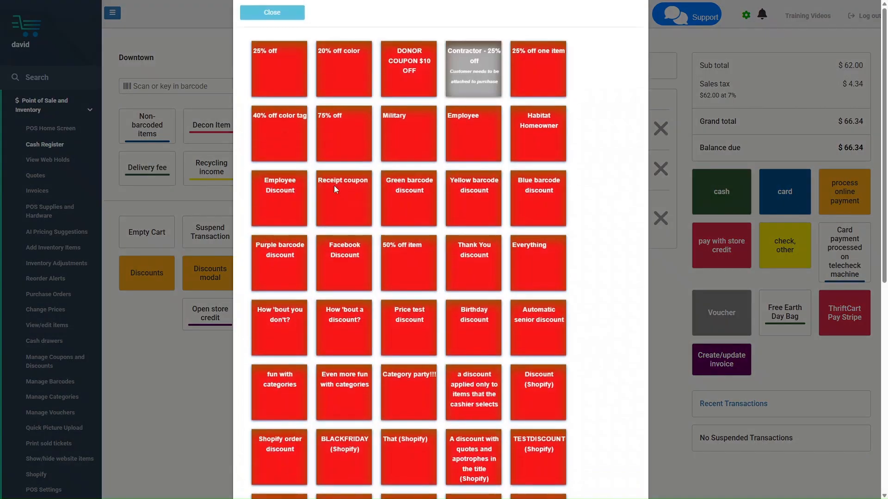
pyautogui.scroll(-5, 333, 324)
pyautogui.click(351, 467)
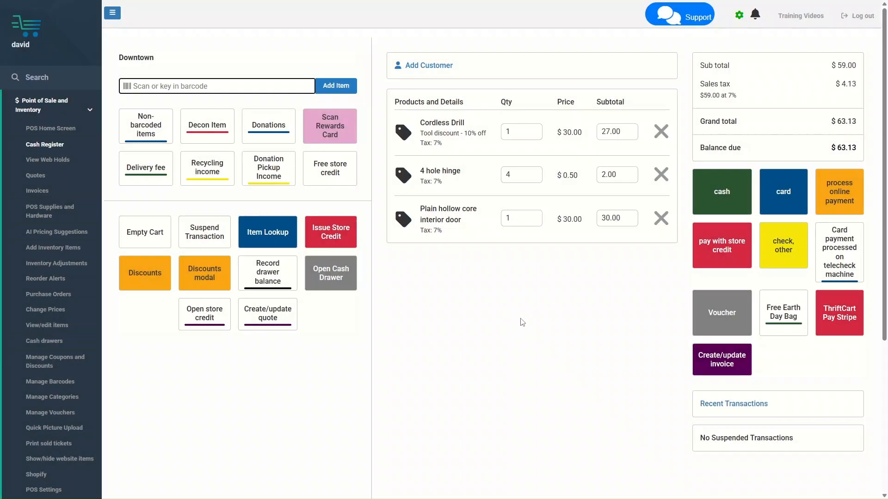
pyautogui.click(728, 365)
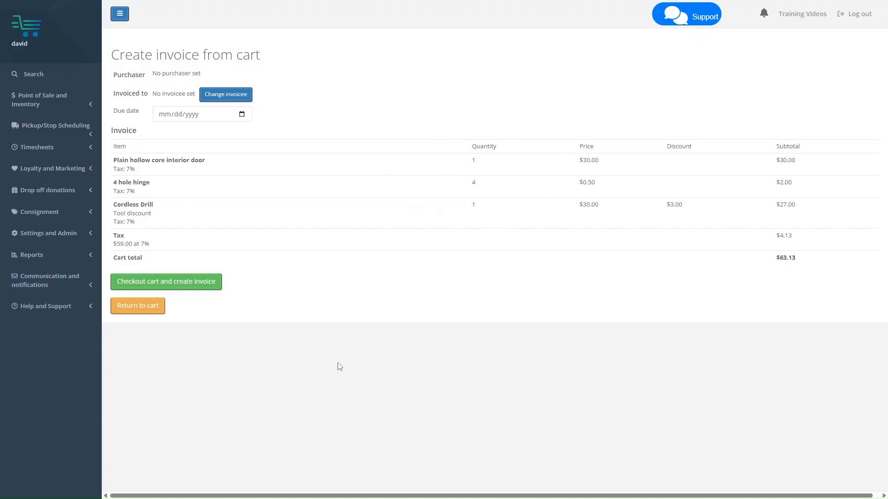
pyautogui.click(141, 307)
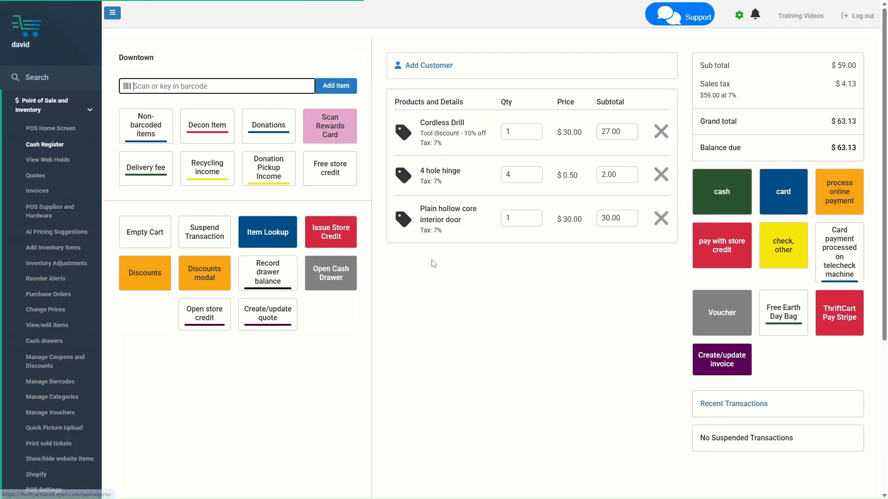
pyautogui.click(425, 67)
# Search for the customer by name, attach them to the cart, and start an invoice
pyautogui.click(253, 77)
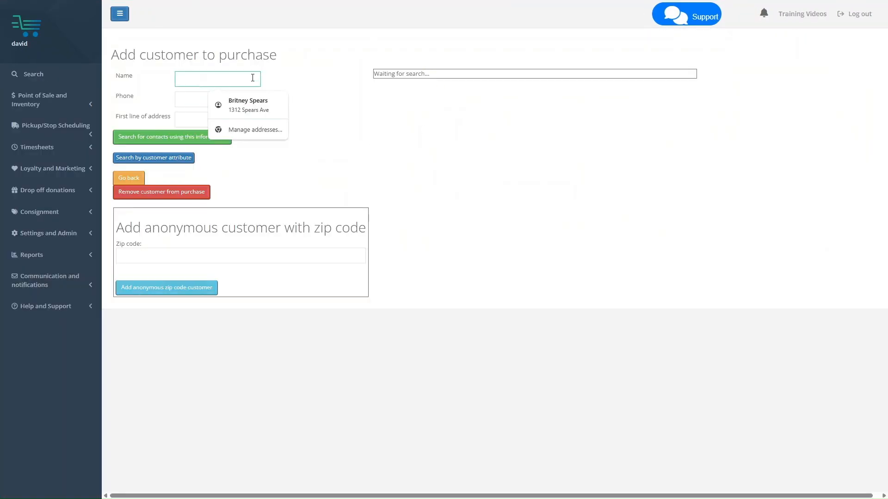
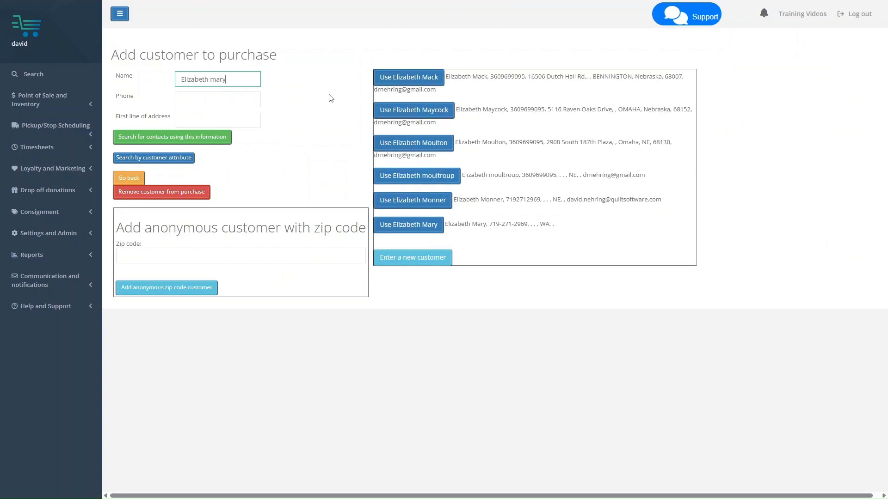
pyautogui.click(396, 85)
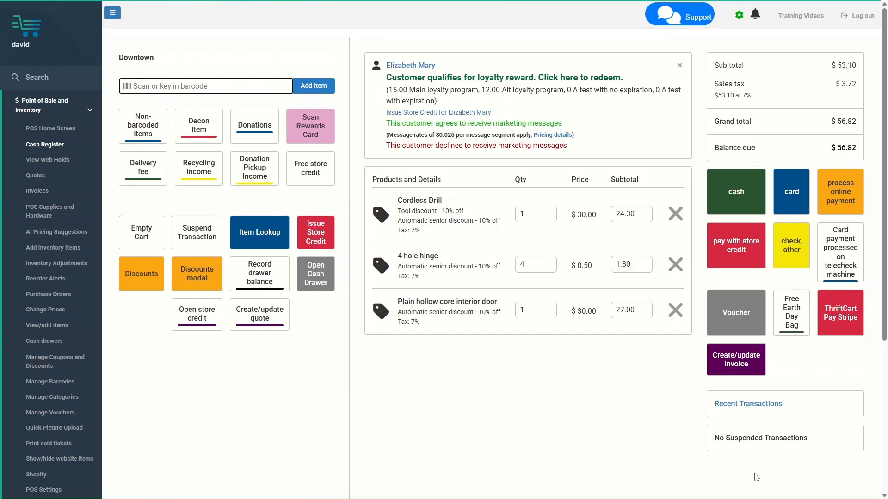
pyautogui.click(739, 370)
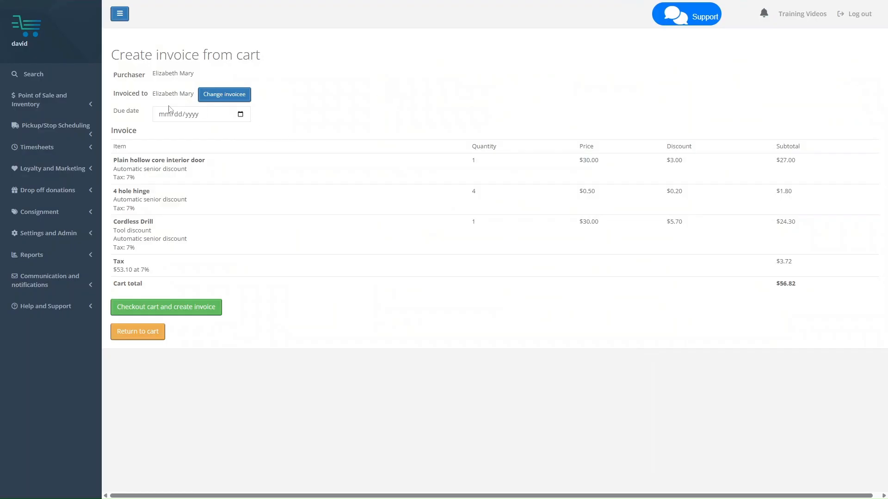
# Change the invoicee to Outreach Services by searching 'Out'
pyautogui.moveTo(149, 85); pyautogui.dragTo(184, 94)
pyautogui.click(185, 97)
pyautogui.click(232, 98)
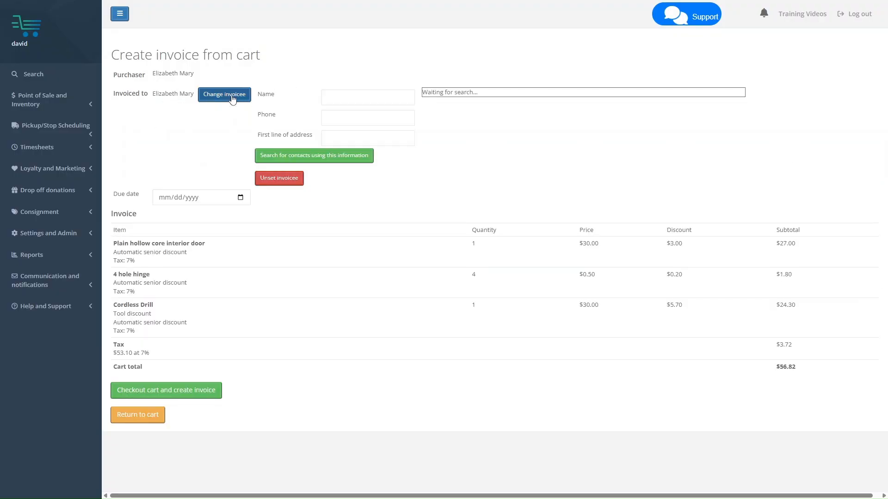
pyautogui.click(329, 99)
pyautogui.write('Outreach')
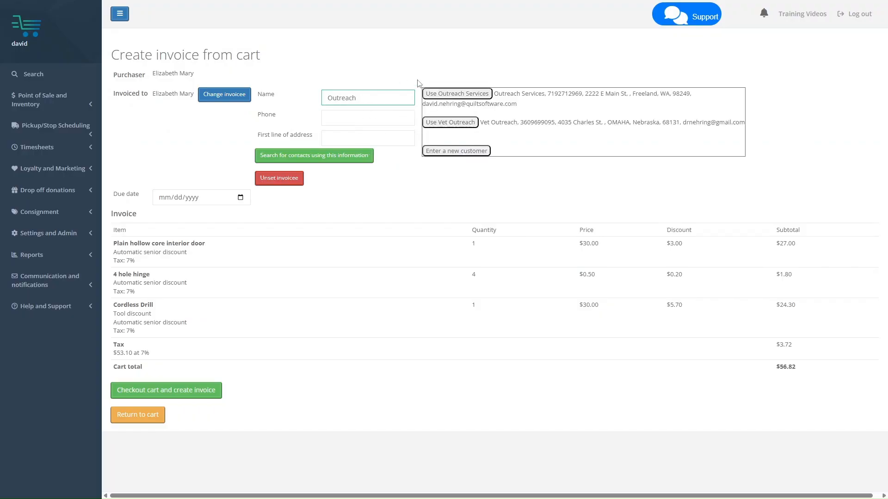
pyautogui.click(445, 94)
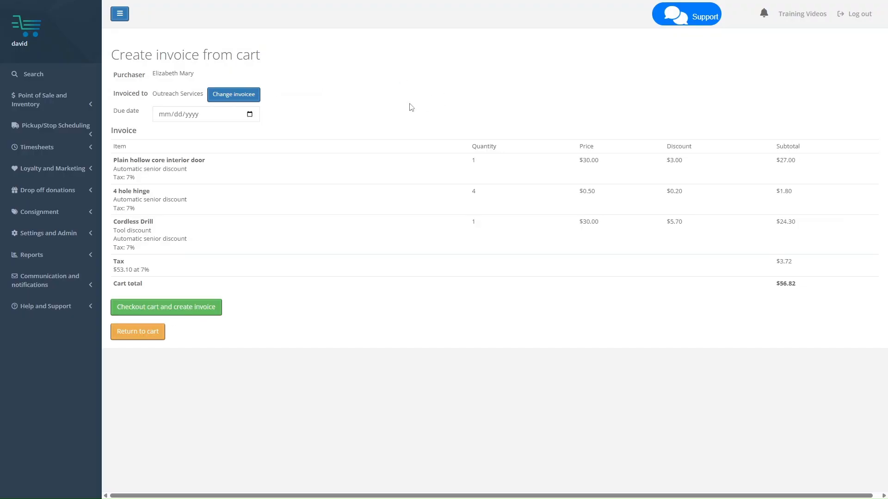
# Set the due date to 02/28/2026 and check out the cart as a new invoice
pyautogui.click(250, 115)
pyautogui.click(241, 133)
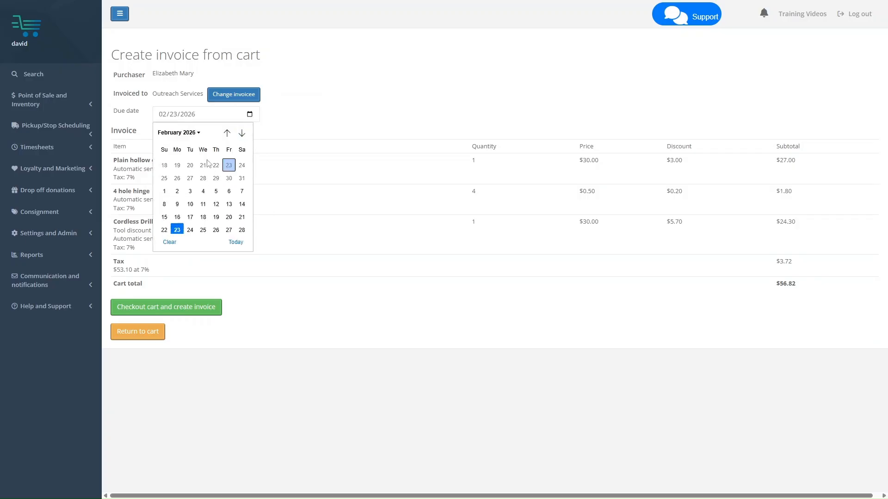
pyautogui.click(242, 230)
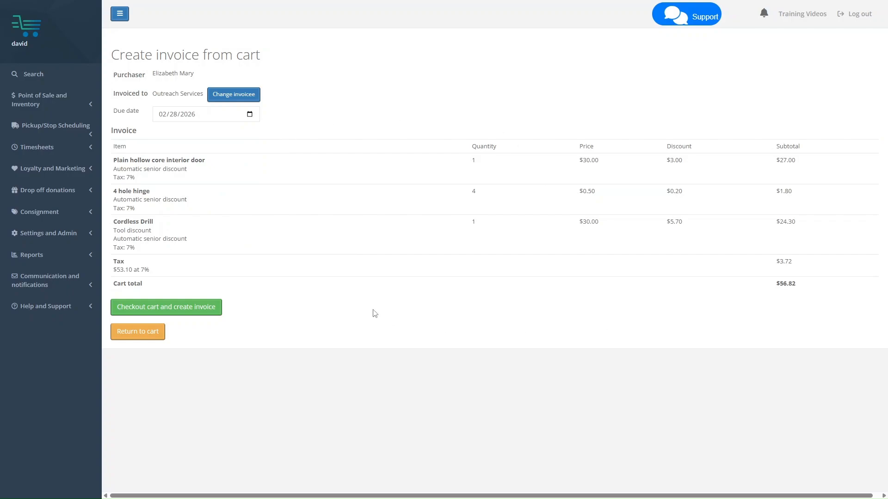
pyautogui.click(196, 315)
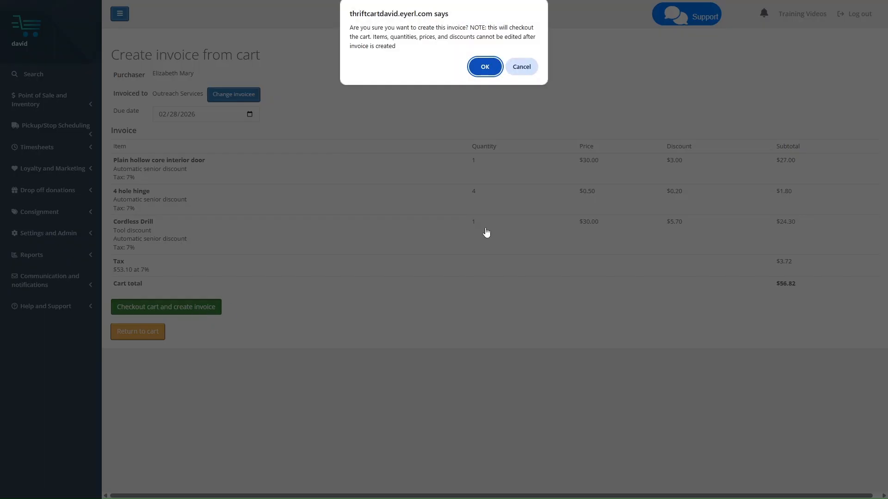
pyautogui.click(486, 67)
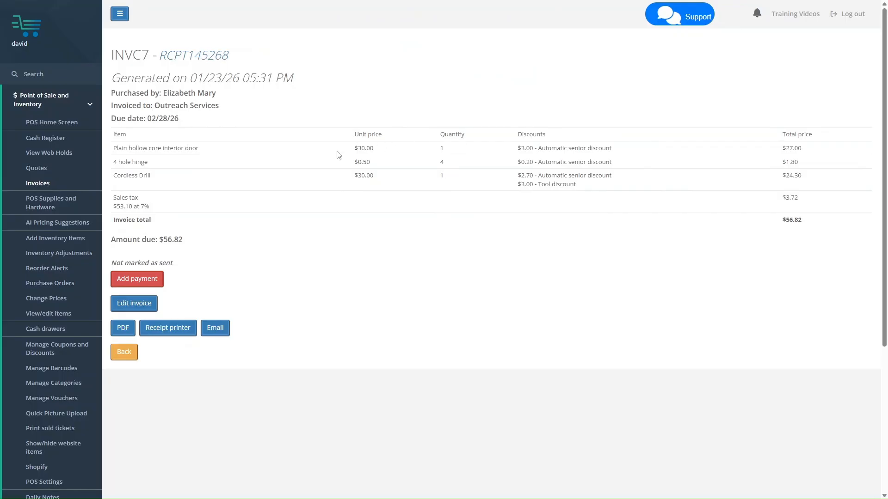
# Review invoice INVC7's $56.82 total, then open sale receipt RCPT145268
pyautogui.moveTo(352, 151); pyautogui.dragTo(525, 149)
pyautogui.click(762, 169)
pyautogui.moveTo(781, 152); pyautogui.dragTo(793, 150)
pyautogui.moveTo(781, 226); pyautogui.dragTo(813, 226)
pyautogui.click(783, 225)
pyautogui.click(186, 57)
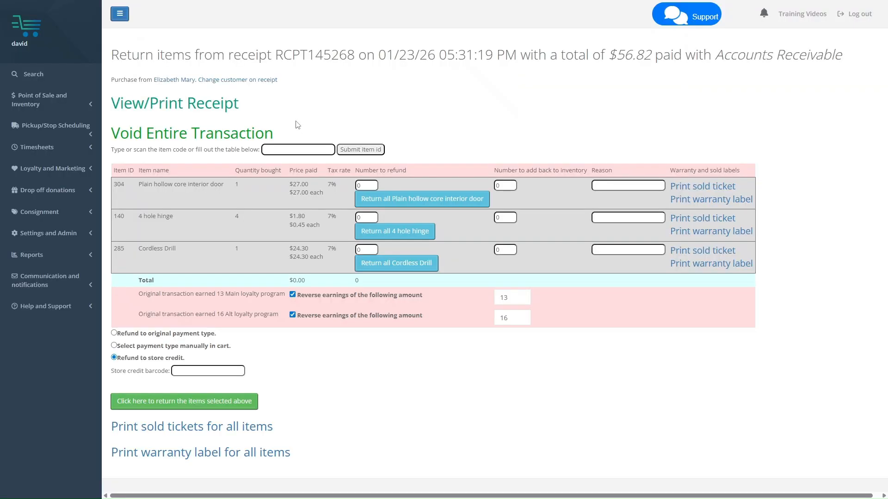
# Preview the printable receipt for RCPT145268 and cancel the print dialog
pyautogui.click(154, 104)
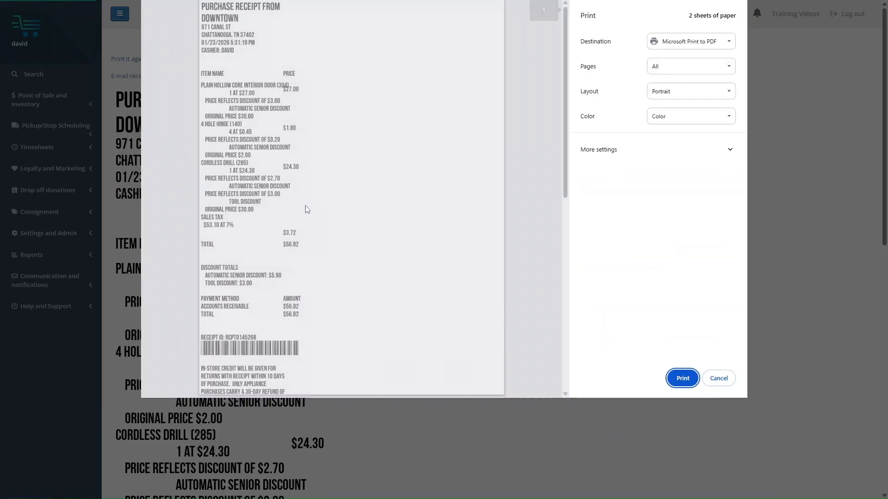
pyautogui.scroll(-1, 240, 308)
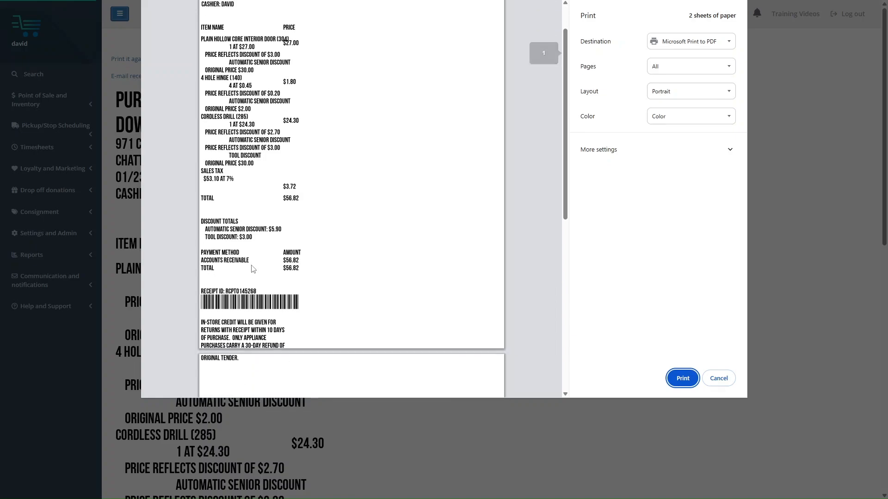
pyautogui.click(720, 378)
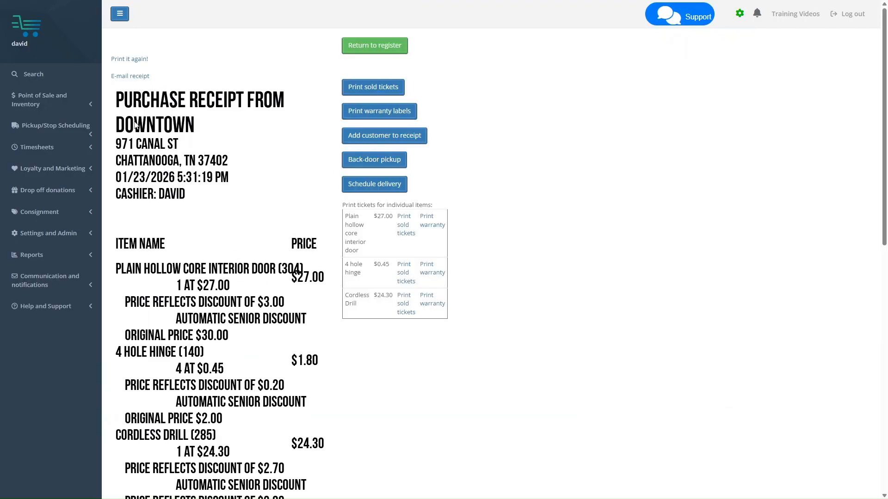
# Go to the Invoices list and open the invoice settings
pyautogui.click(58, 102)
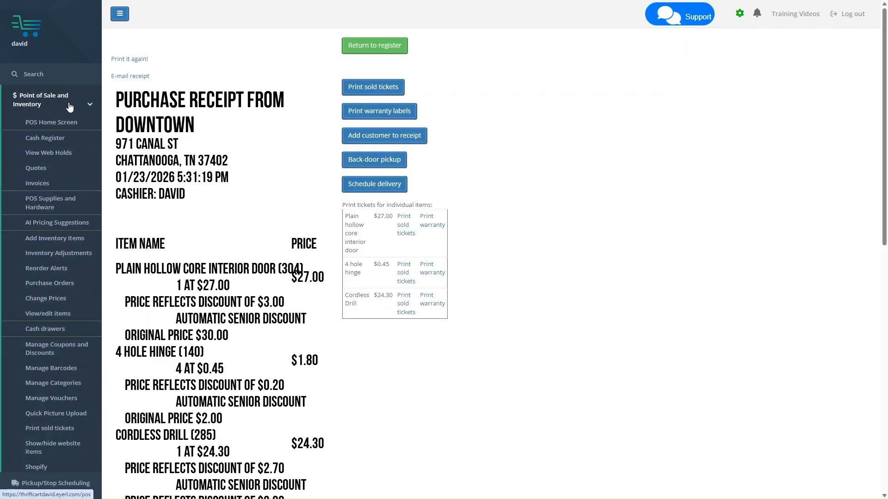
pyautogui.click(65, 185)
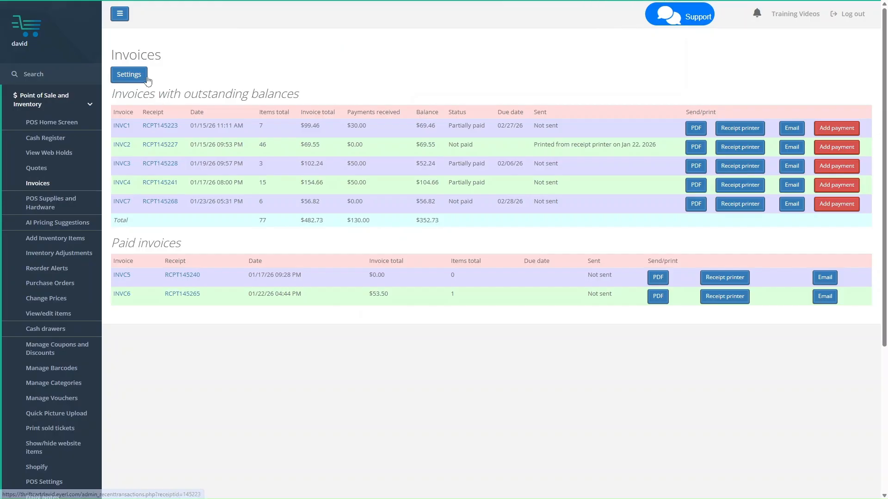
pyautogui.click(129, 75)
pyautogui.tripleClick(272, 78)
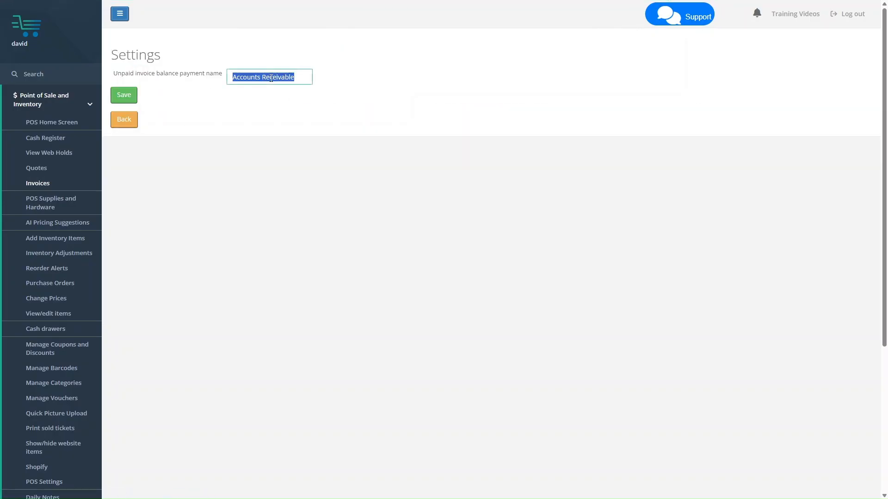
pyautogui.write('A/R')
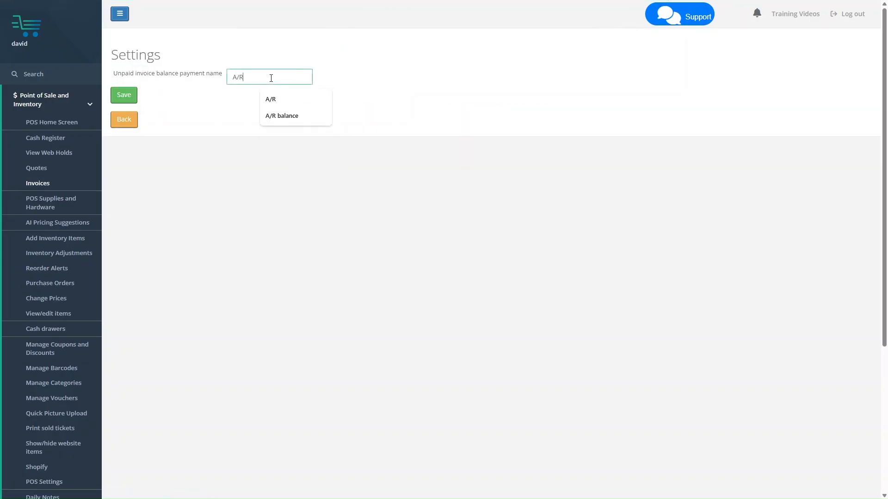
pyautogui.click(194, 109)
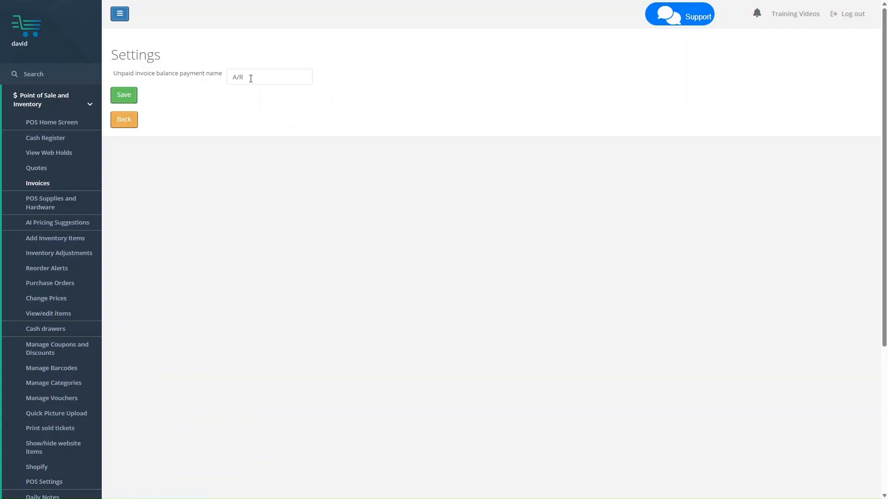
pyautogui.click(128, 122)
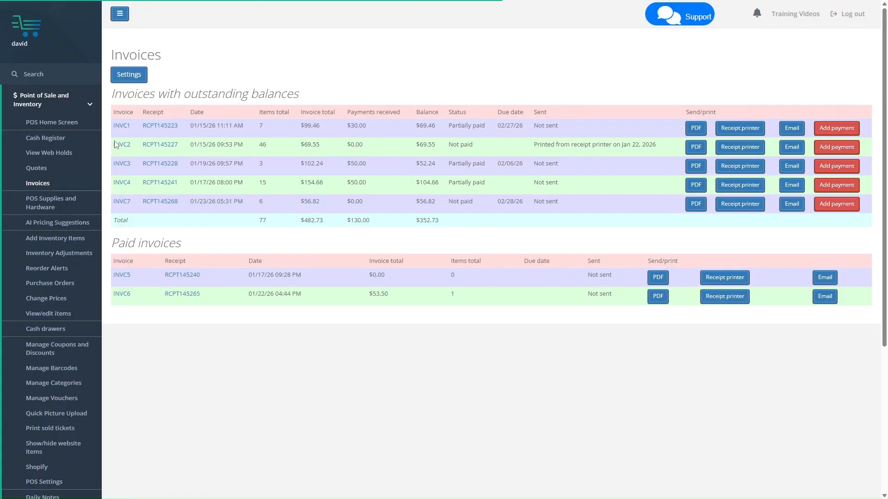
# Edit INVC7 to mark it sent by Mail on 01/23/2026 and save
pyautogui.click(126, 204)
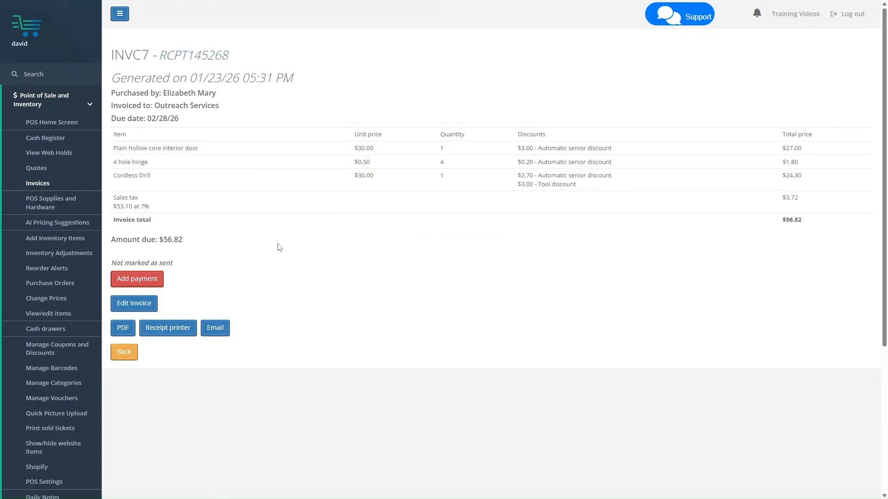
pyautogui.click(140, 306)
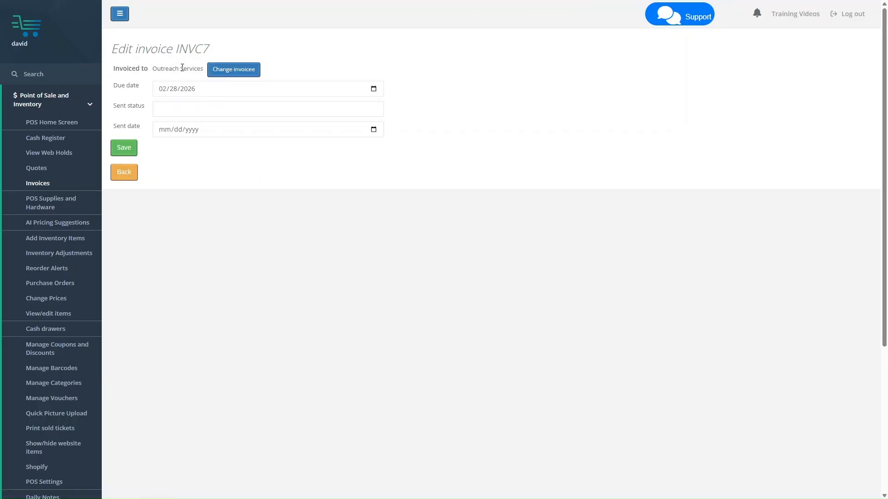
pyautogui.click(182, 112)
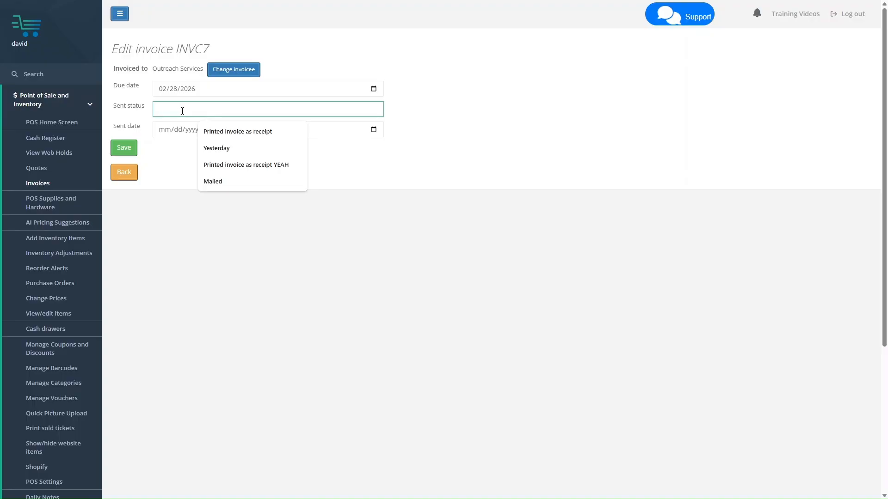
pyautogui.write('Mailed')
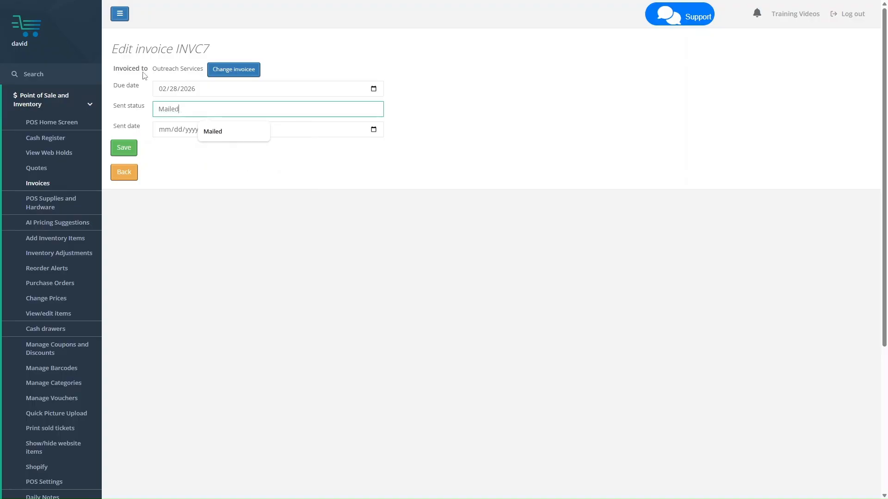
pyautogui.click(374, 130)
pyautogui.click(229, 217)
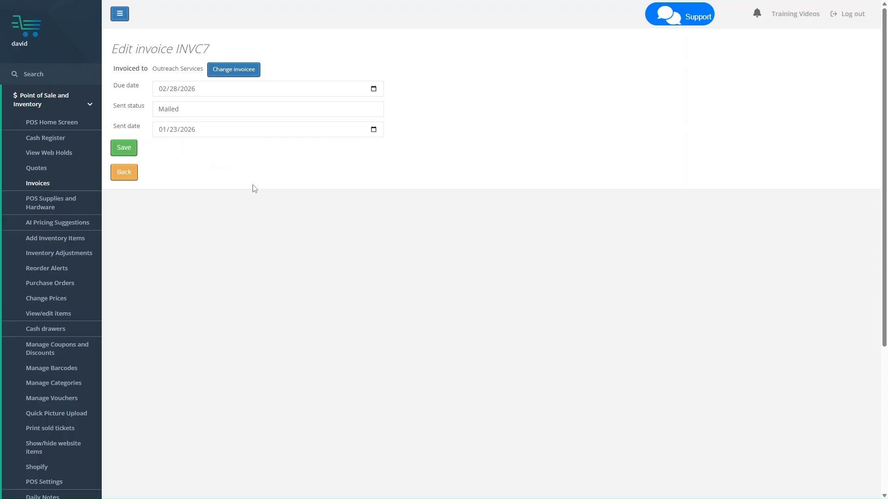
pyautogui.click(123, 149)
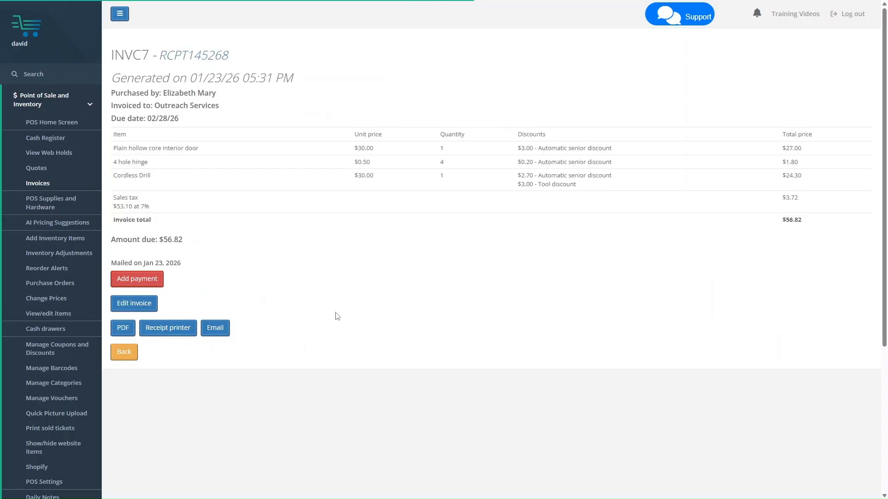
pyautogui.moveTo(122, 263); pyautogui.dragTo(185, 265)
pyautogui.click(185, 264)
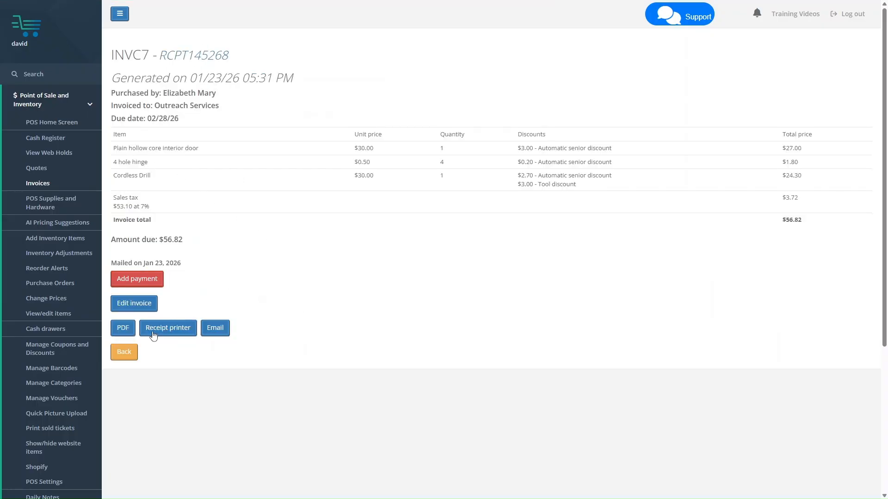
# Print INVC7 on the receipt printer and mark it as sent
pyautogui.click(133, 354)
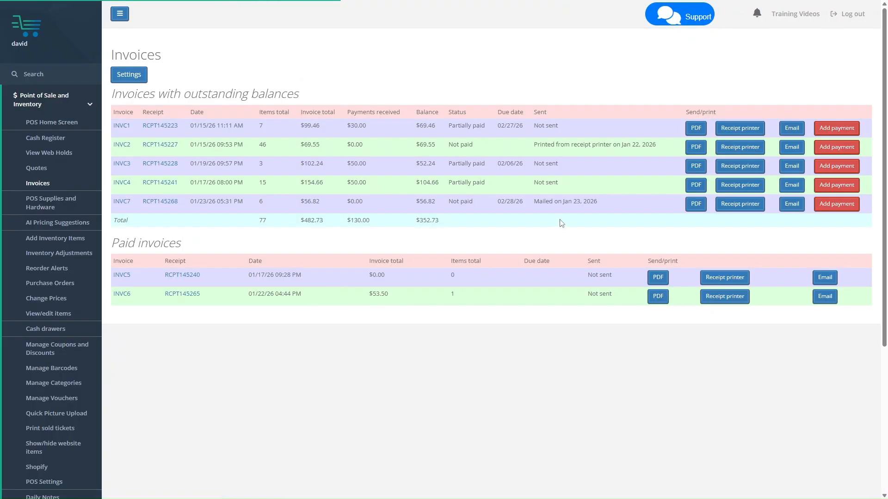
pyautogui.moveTo(537, 205)
pyautogui.mouseDown()
pyautogui.moveTo(606, 204)
pyautogui.moveTo(534, 205)
pyautogui.mouseUp()
pyautogui.click(607, 204)
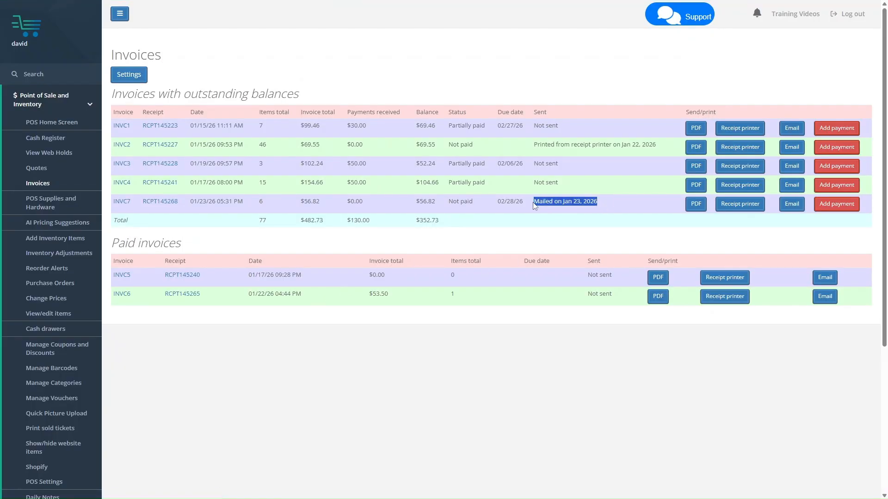
pyautogui.click(536, 205)
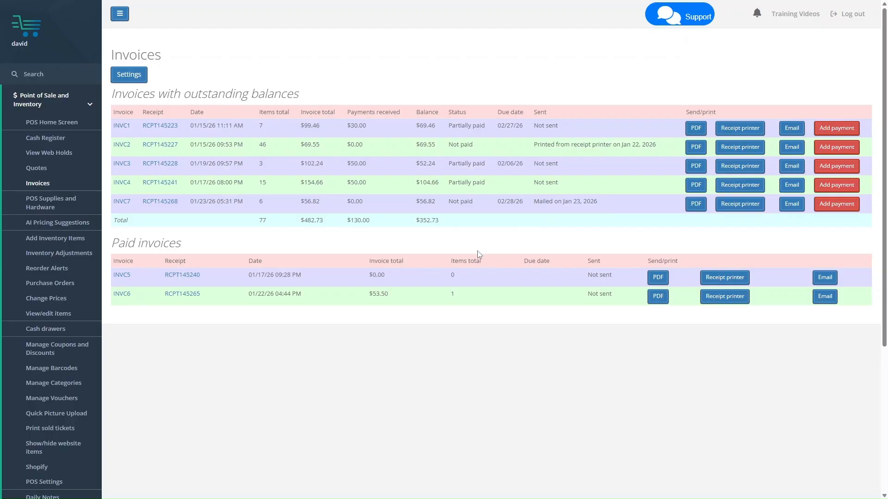
pyautogui.click(695, 206)
pyautogui.click(735, 210)
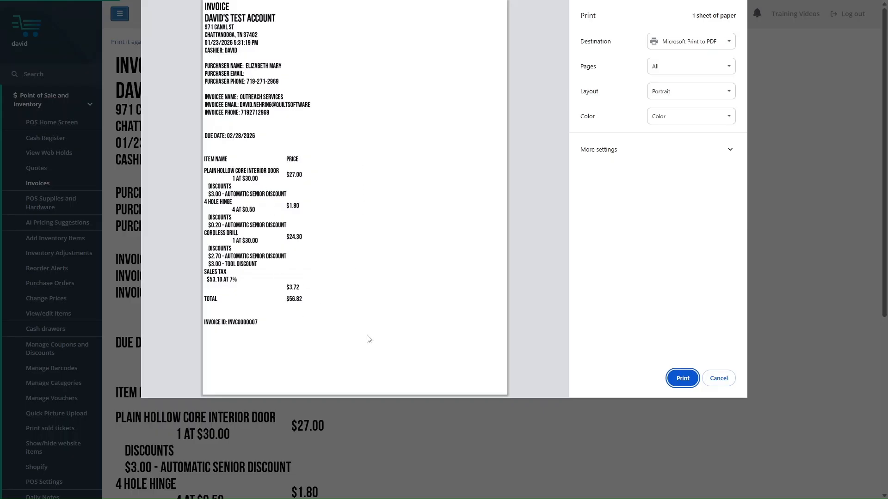
pyautogui.click(718, 378)
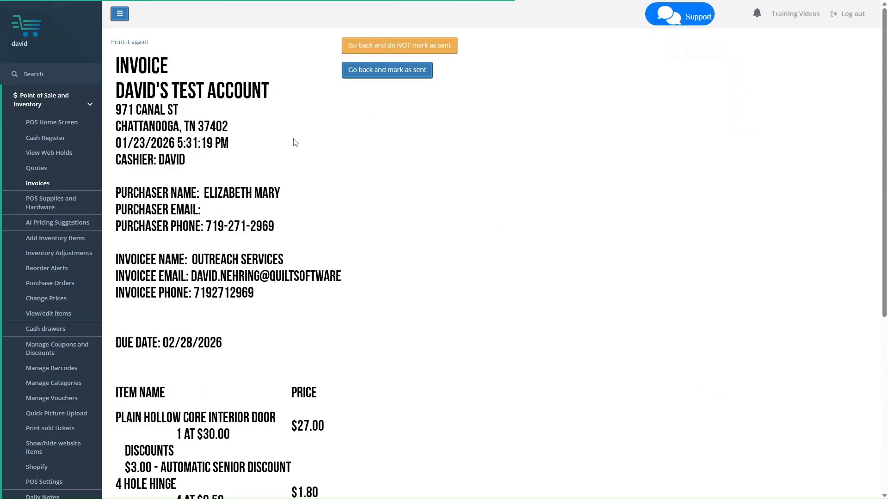
pyautogui.click(390, 81)
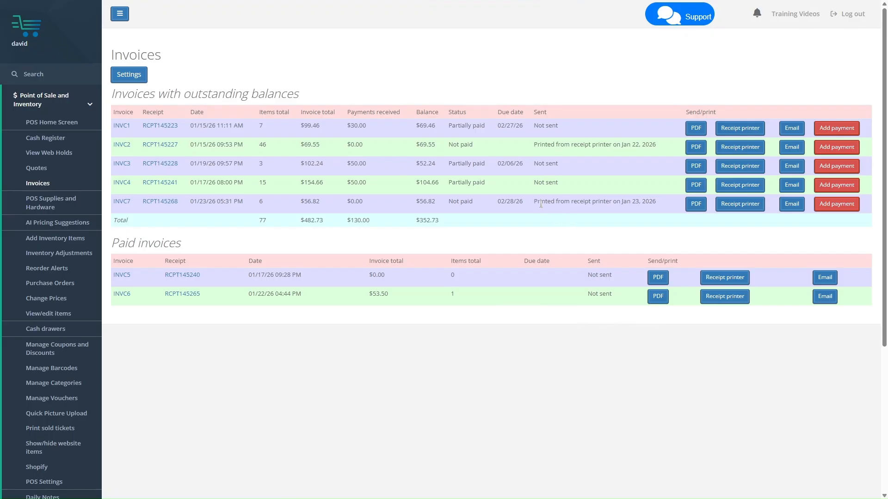
pyautogui.moveTo(535, 202); pyautogui.dragTo(616, 205)
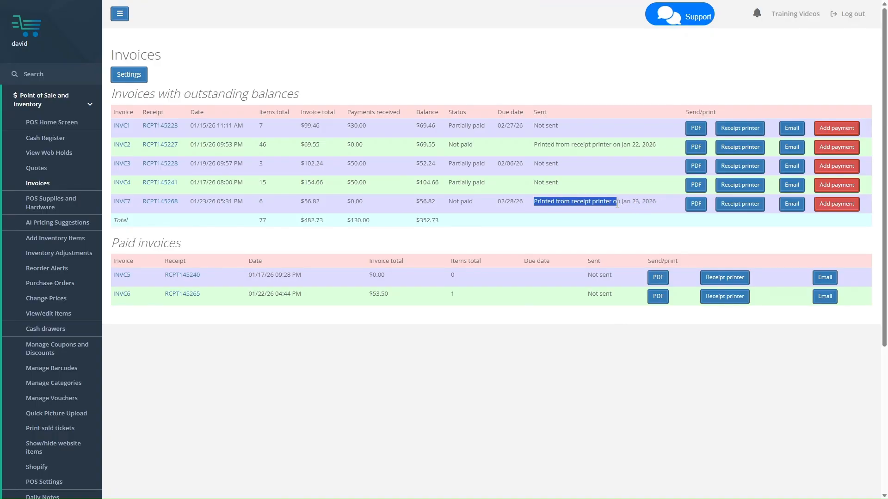
pyautogui.click(616, 204)
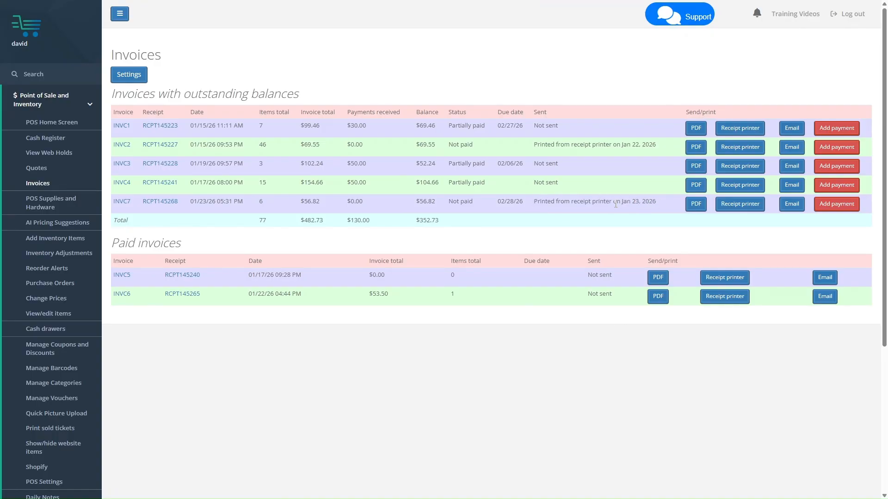
# Email INVC7 to the customer's listed address with 'Mark invoice as sent' kept checked
pyautogui.click(789, 208)
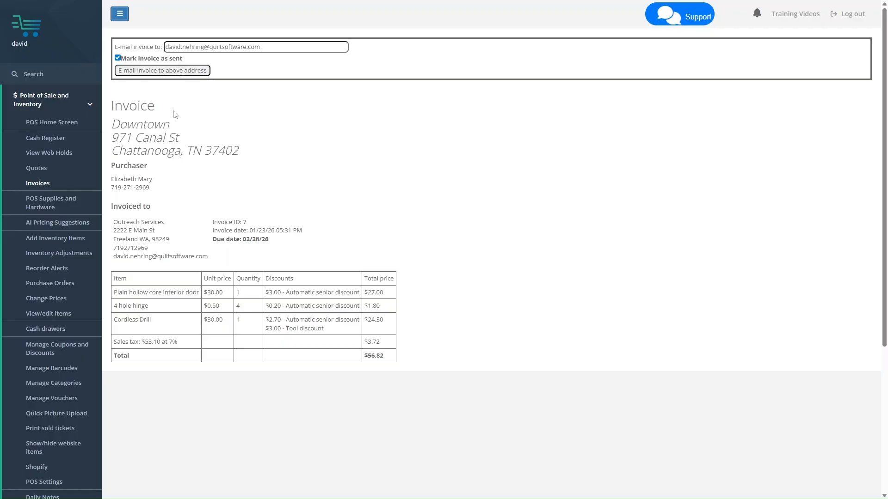
pyautogui.click(160, 71)
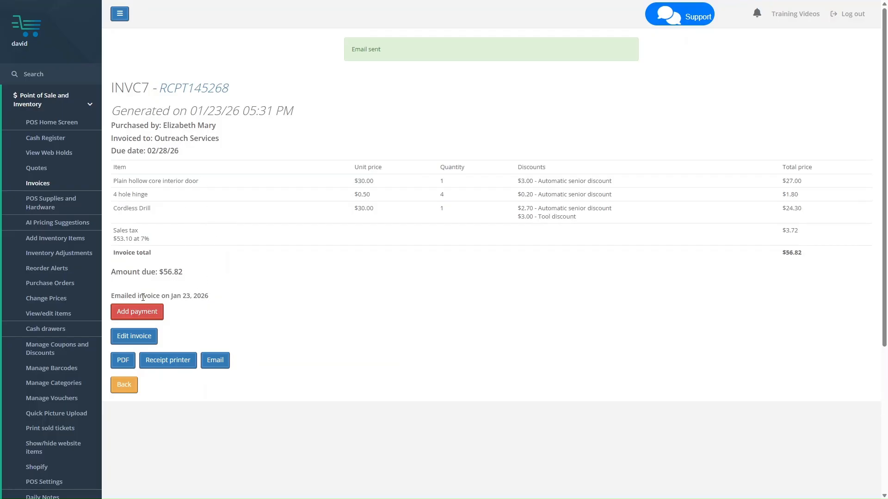
pyautogui.moveTo(110, 296); pyautogui.dragTo(220, 302)
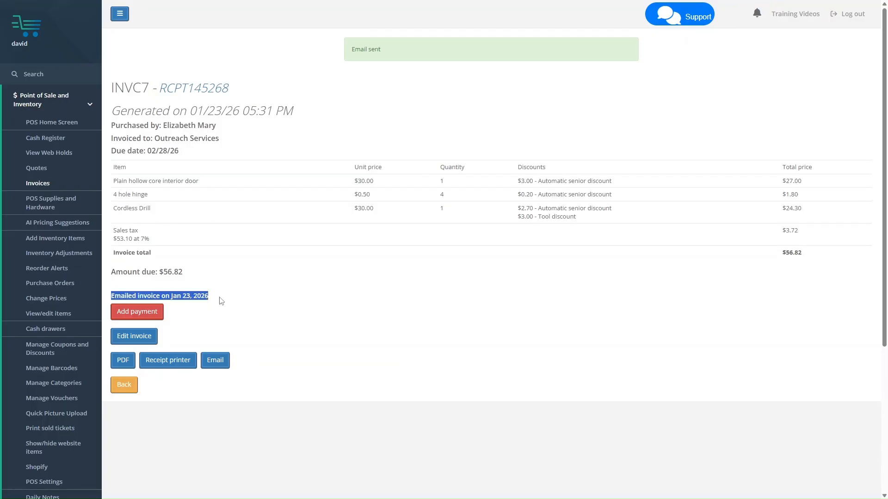
pyautogui.click(215, 301)
pyautogui.moveTo(112, 293); pyautogui.dragTo(213, 301)
pyautogui.click(49, 101)
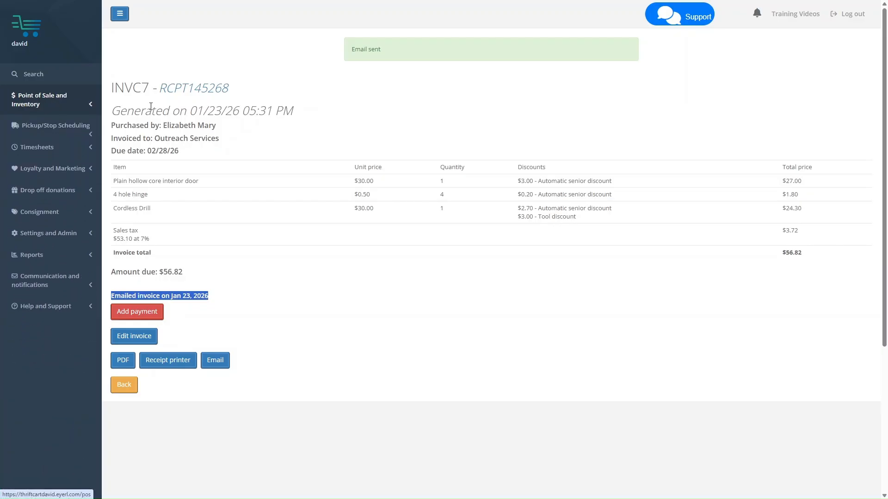
# Review the Emailed invoice template under Settings and Admin > Letter templates
pyautogui.click(73, 235)
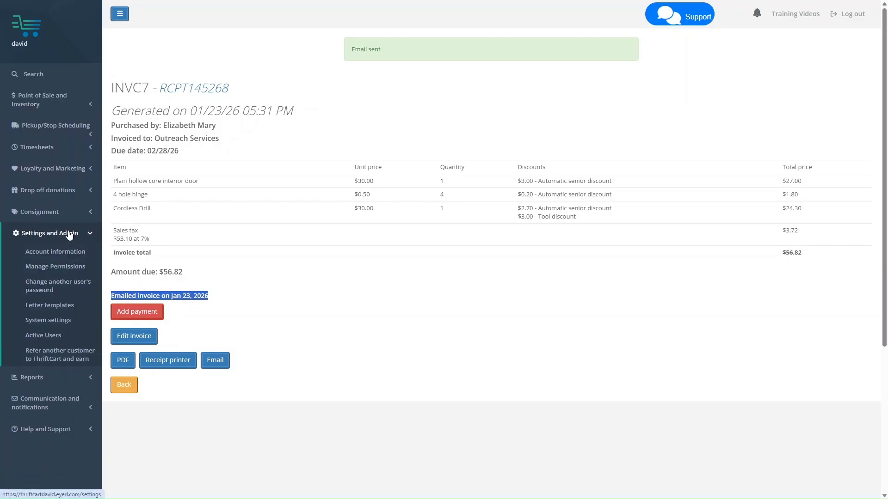
pyautogui.click(66, 313)
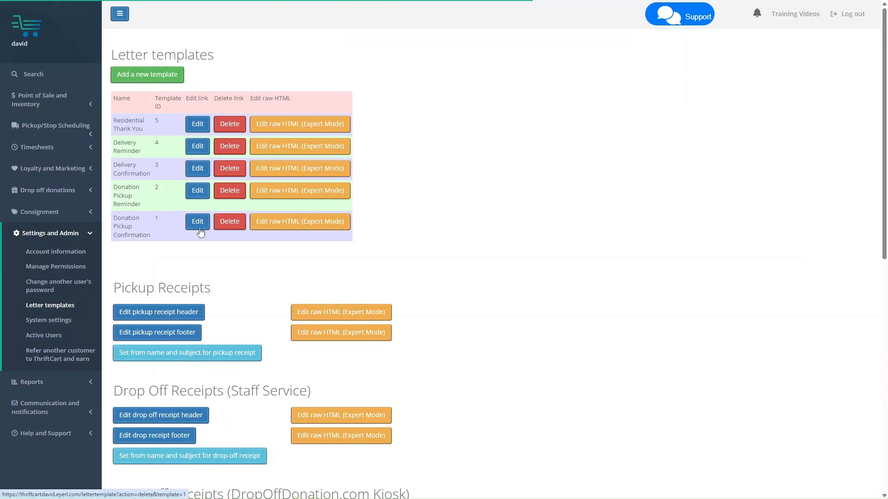
pyautogui.scroll(-4, 174, 250)
pyautogui.scroll(-6, 174, 251)
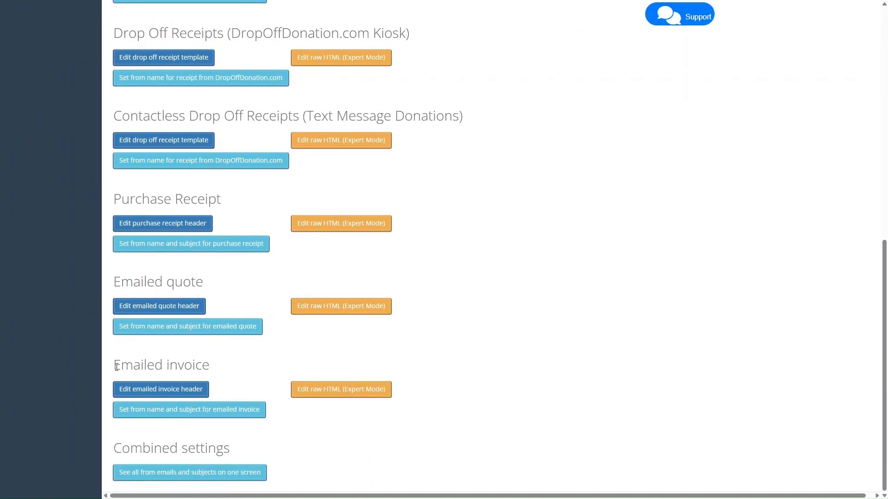
pyautogui.moveTo(113, 365); pyautogui.dragTo(211, 370)
pyautogui.click(147, 368)
# Return to the Point of Sale and Inventory Invoices list showing INVC7 emailed on Jan 23, 2026
pyautogui.scroll(10, 174, 367)
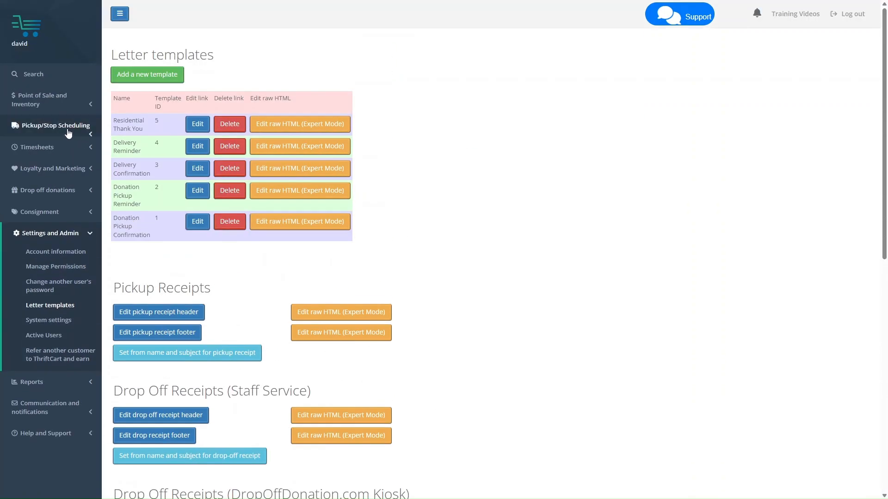
pyautogui.click(41, 99)
pyautogui.click(51, 183)
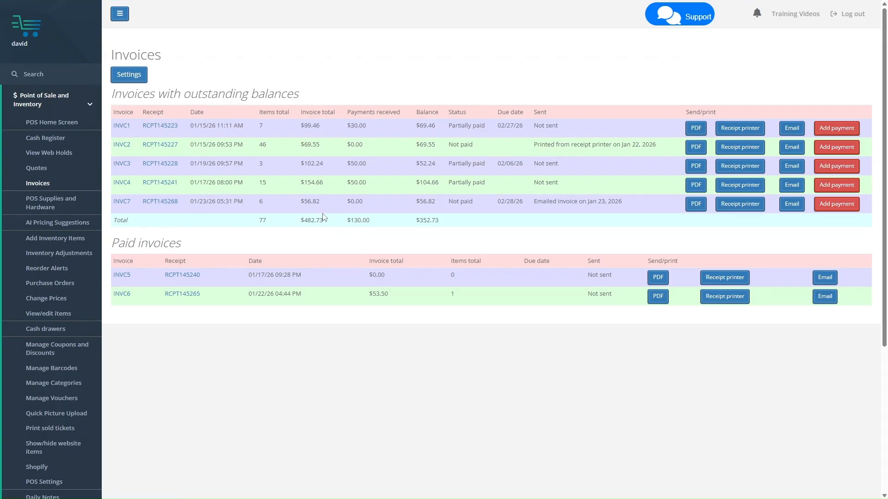
# Add a $20.00 cash payment to INVC7 without rounding up, leaving $36.82 due
pyautogui.click(834, 205)
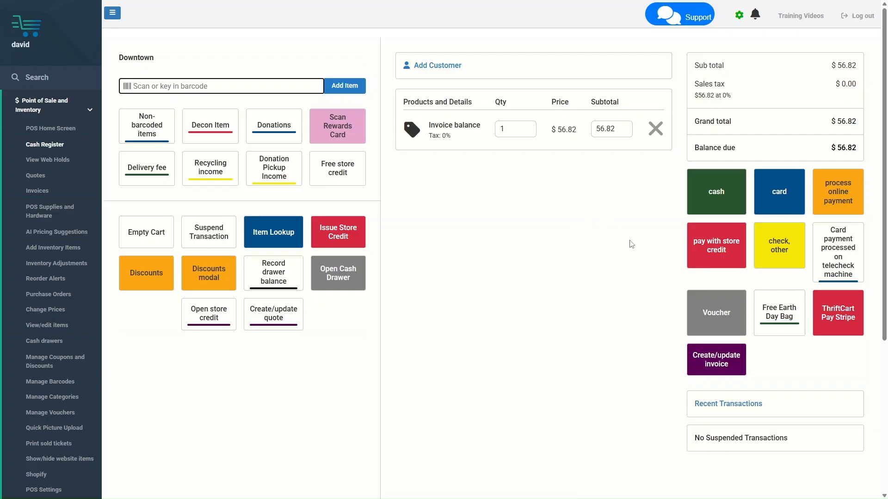
pyautogui.click(725, 196)
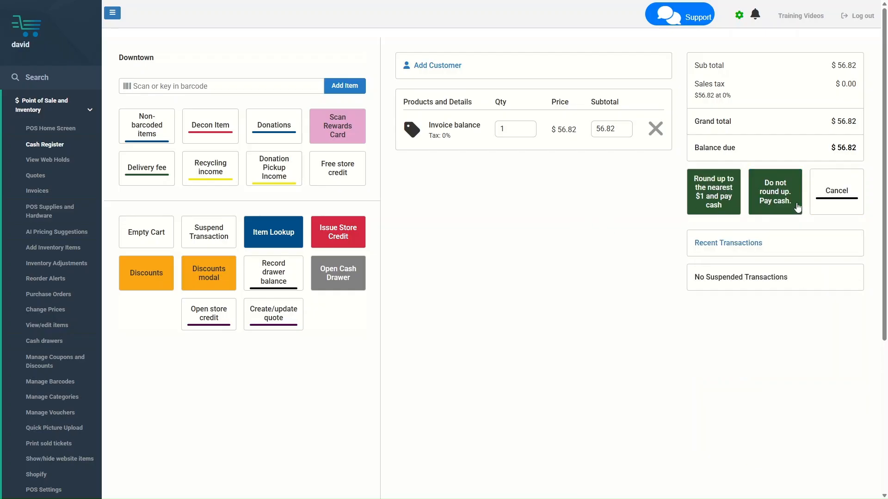
pyautogui.click(781, 203)
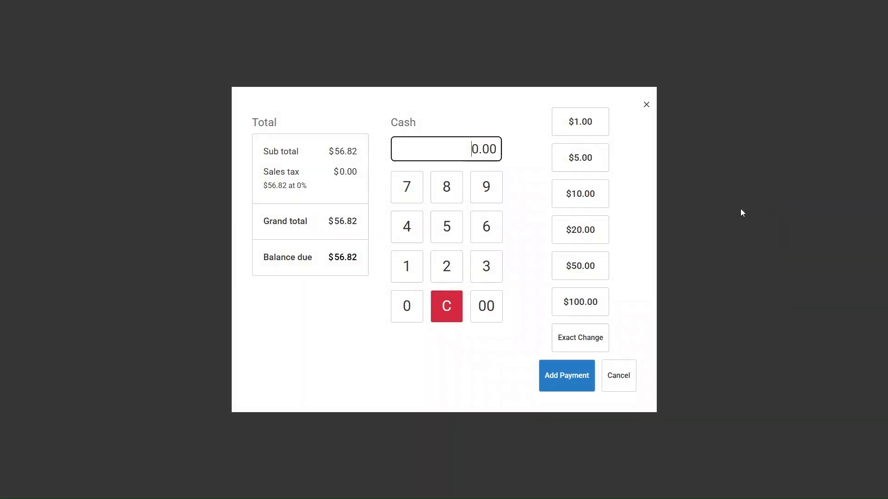
pyautogui.click(581, 237)
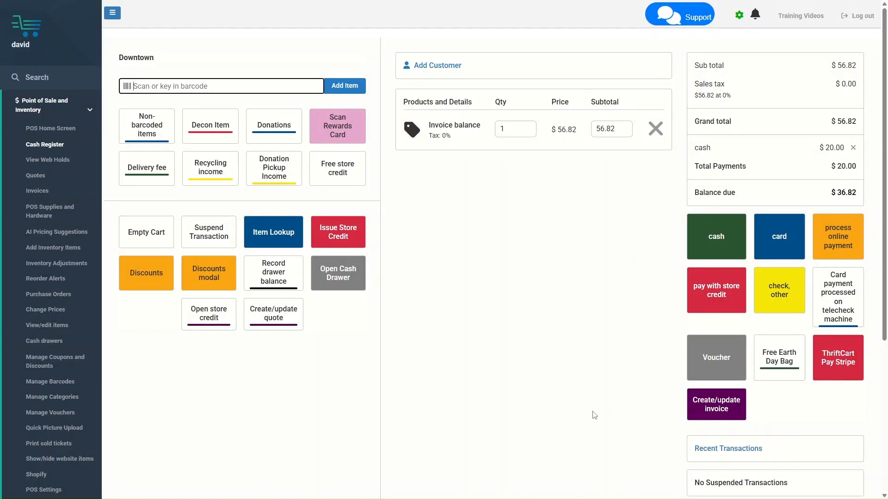
pyautogui.click(706, 411)
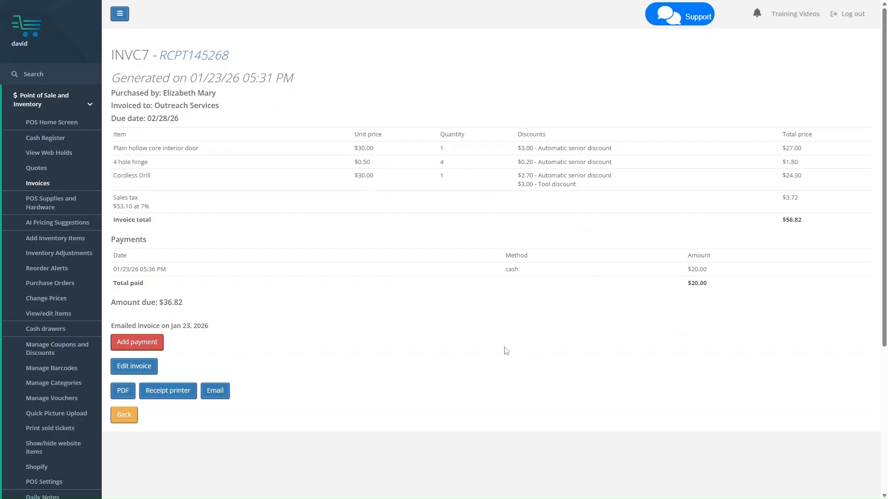
# Check INVC7's page for the $20.00 cash payment row and the remaining $36.82 due
pyautogui.moveTo(122, 269); pyautogui.dragTo(724, 274)
pyautogui.click(721, 277)
pyautogui.moveTo(159, 303); pyautogui.dragTo(214, 307)
pyautogui.click(215, 307)
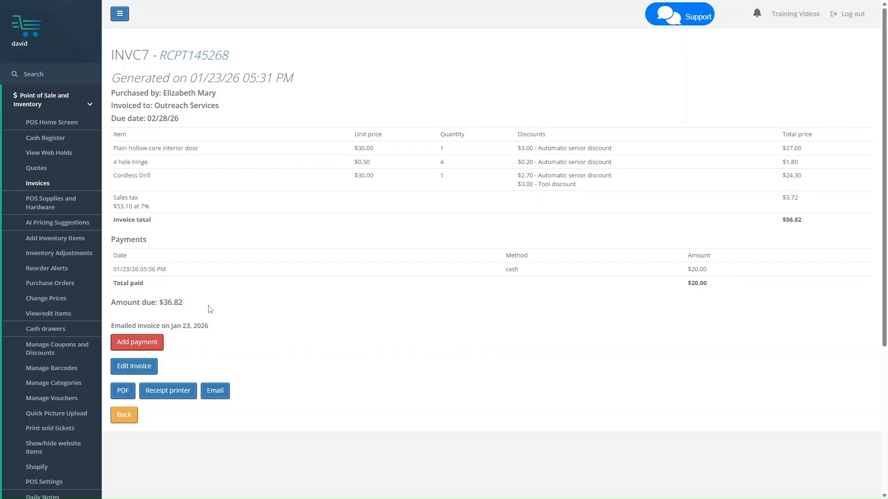